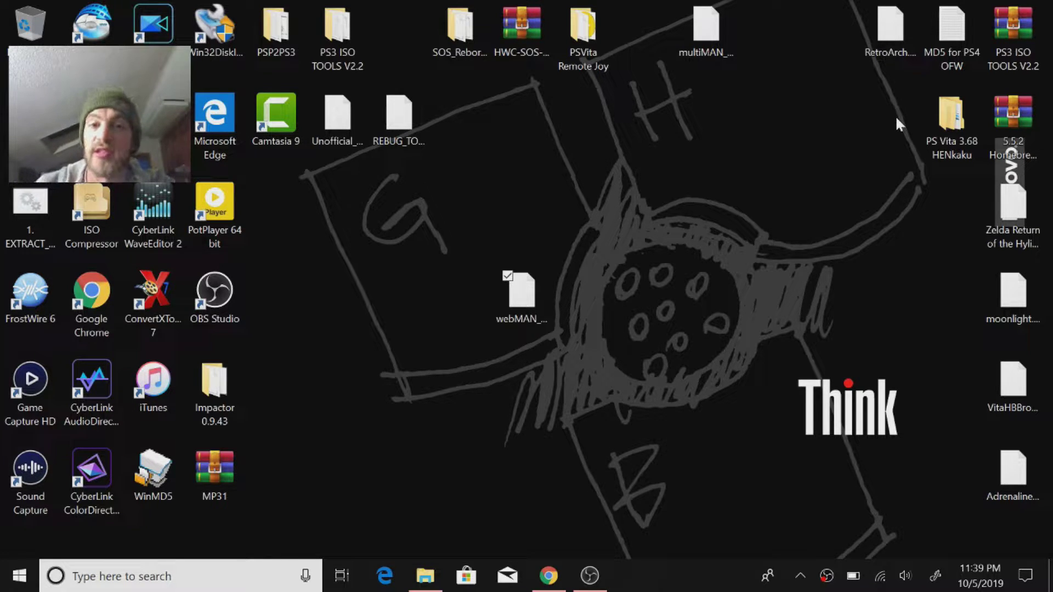
Step: Copy the webMAN_MOD_1.47.25.9_Installer package from the desktop to the root of USB Drive (E:)
{"action": "left_click", "coordinate": [540, 281]}
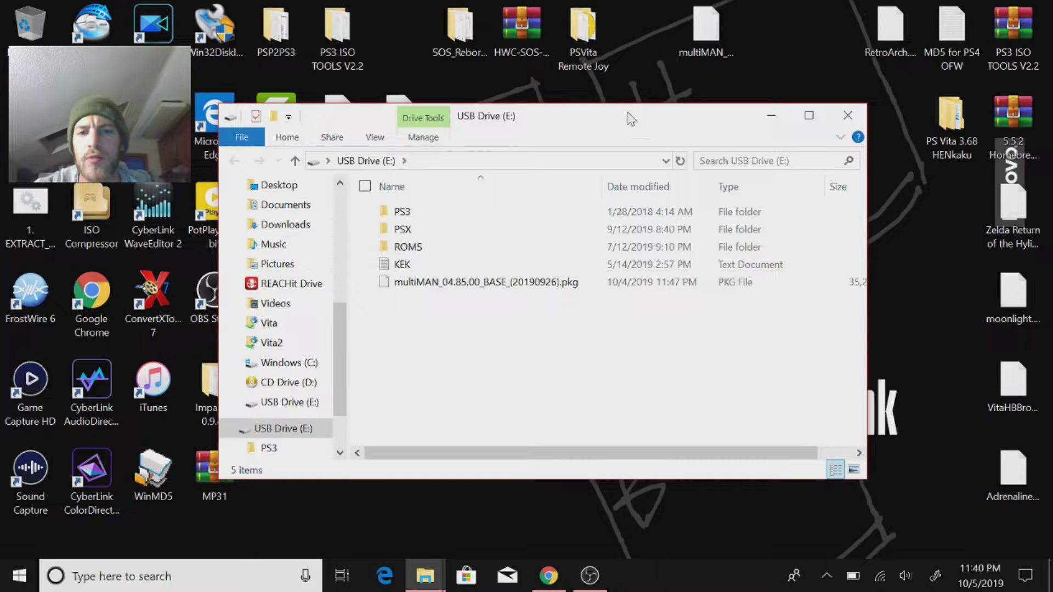
{"action": "left_click_drag", "start_coordinate": [628, 114], "coordinate": [199, 36]}
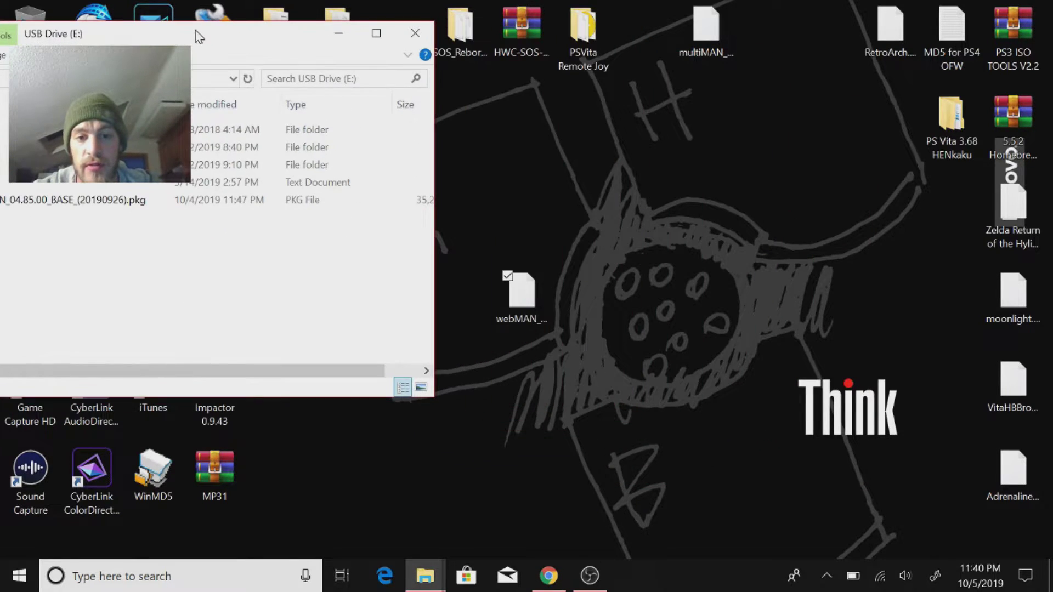
{"action": "left_click_drag", "start_coordinate": [516, 295], "coordinate": [276, 278]}
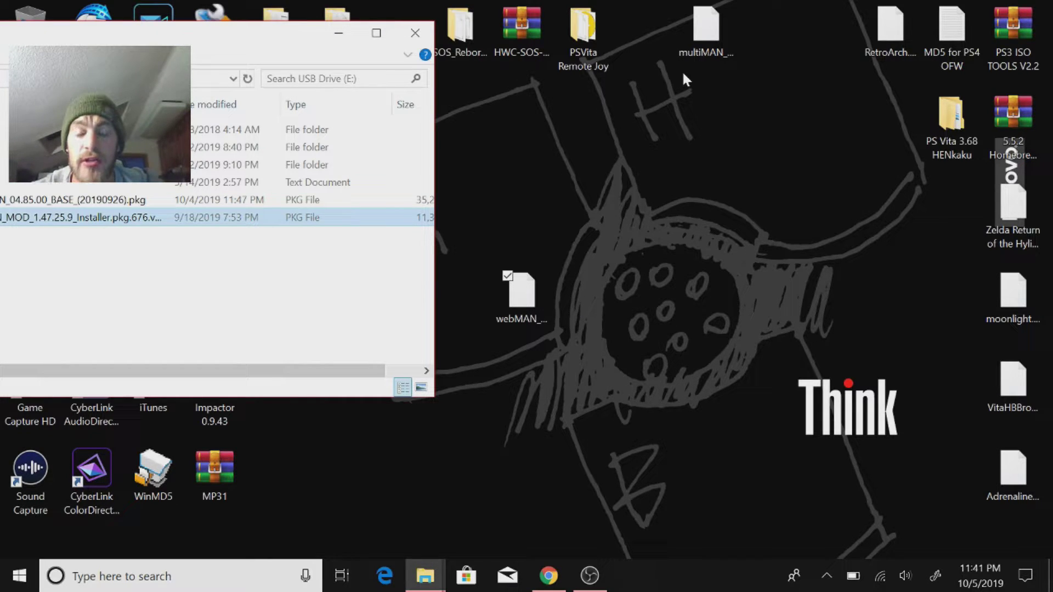
{"action": "left_click_drag", "start_coordinate": [244, 40], "coordinate": [552, 90]}
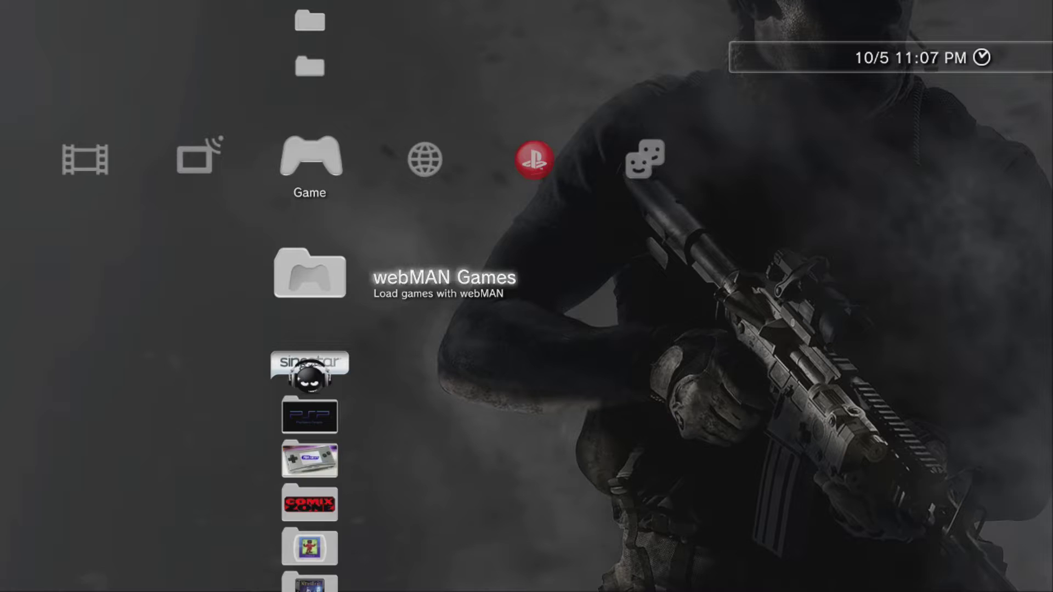
Step: Switch to the PS3 home menu and open Install Package Files inside the Package Manager
{"action": "key", "text": "Up"}
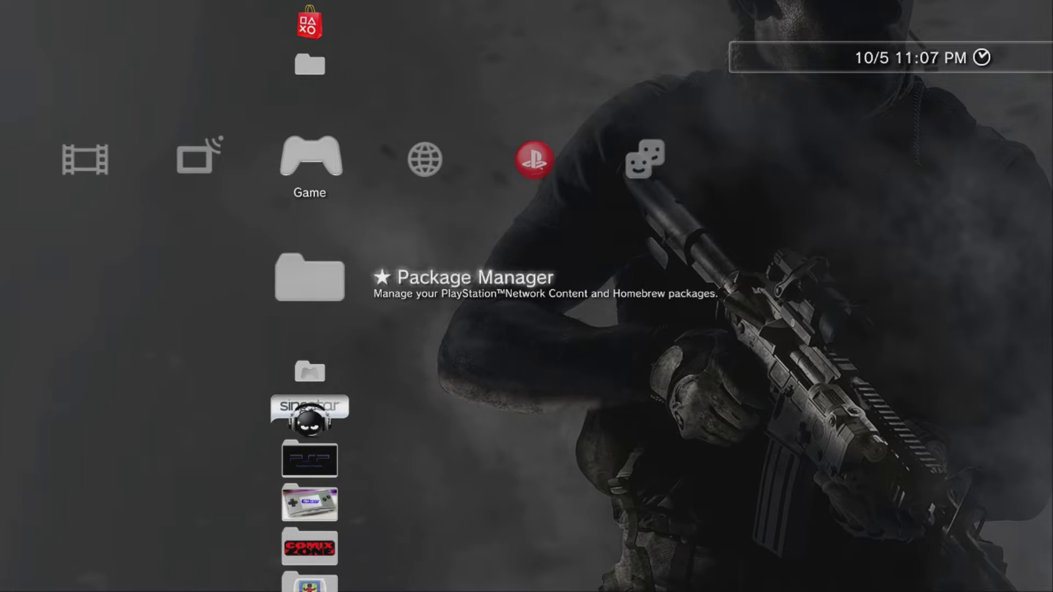
{"action": "key", "text": "Return"}
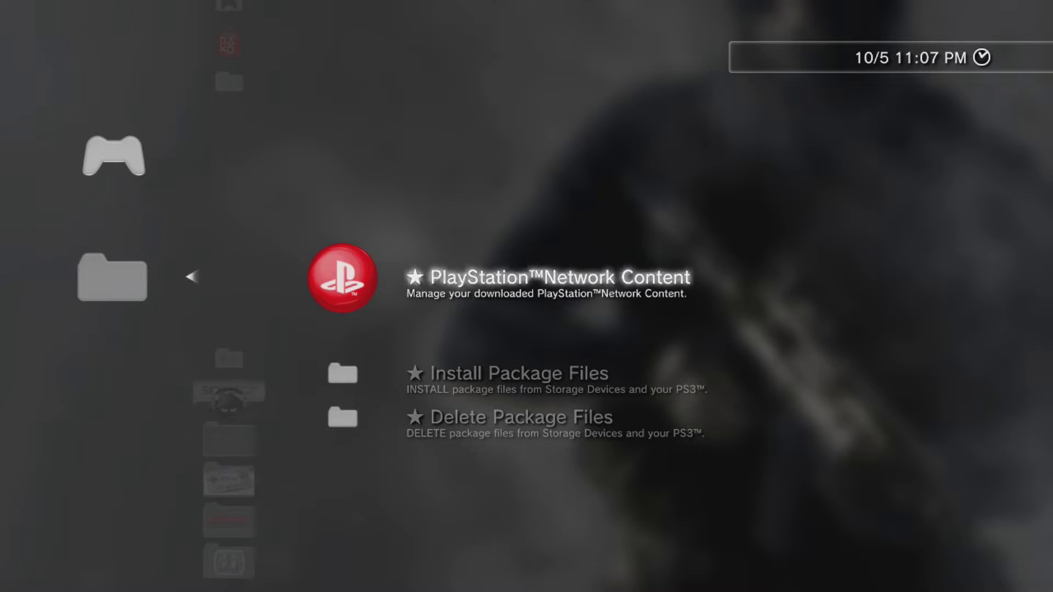
{"action": "key", "text": "Down"}
{"action": "key", "text": "Down"}
{"action": "key", "text": "Up"}
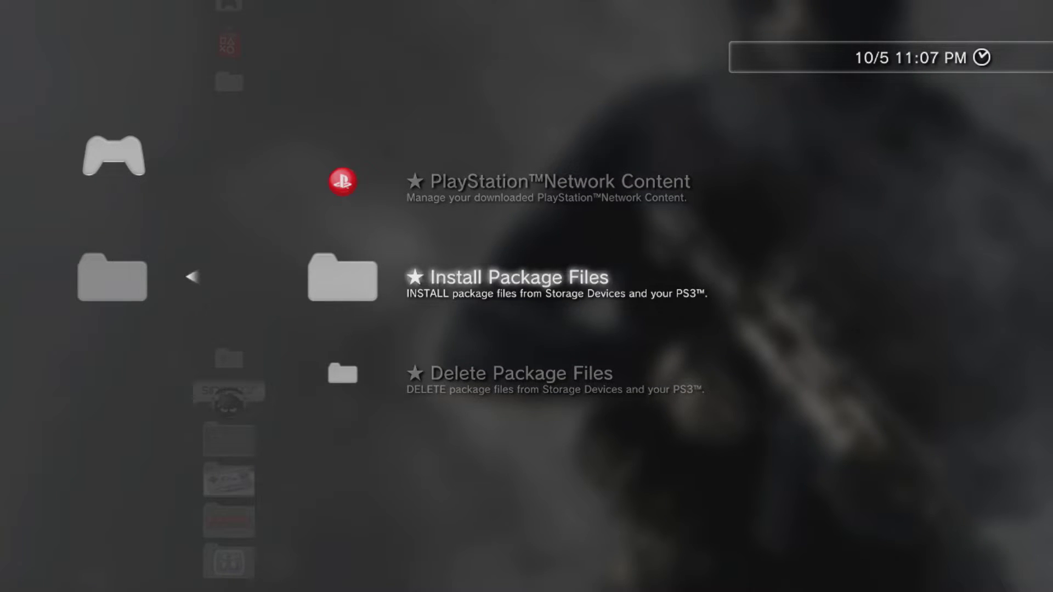
{"action": "key", "text": "Return"}
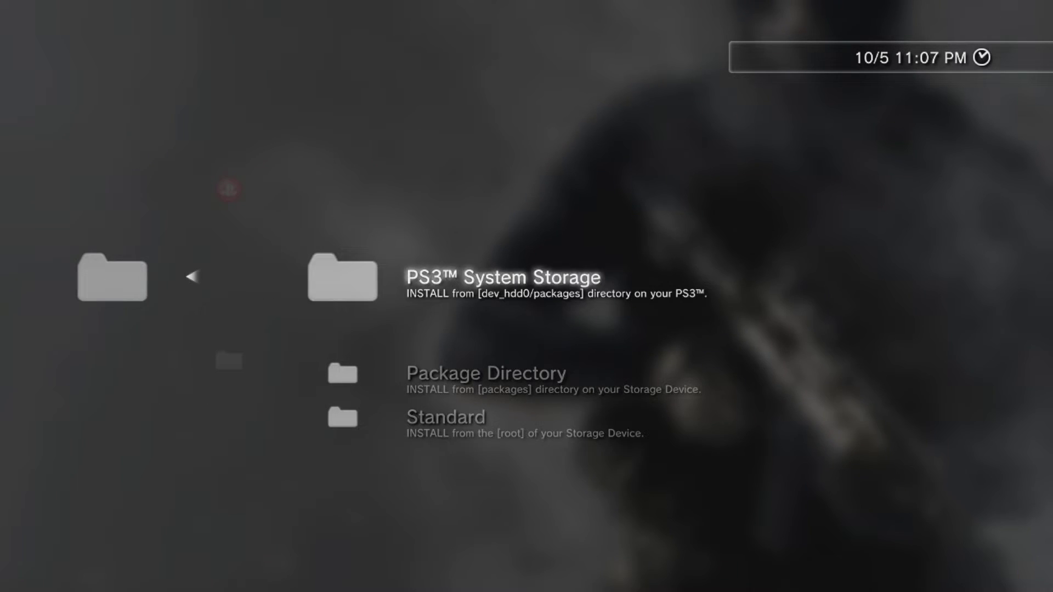
Step: List the installable packages from the Standard location, the root of the storage device
{"action": "key", "text": "Down"}
{"action": "key", "text": "Down"}
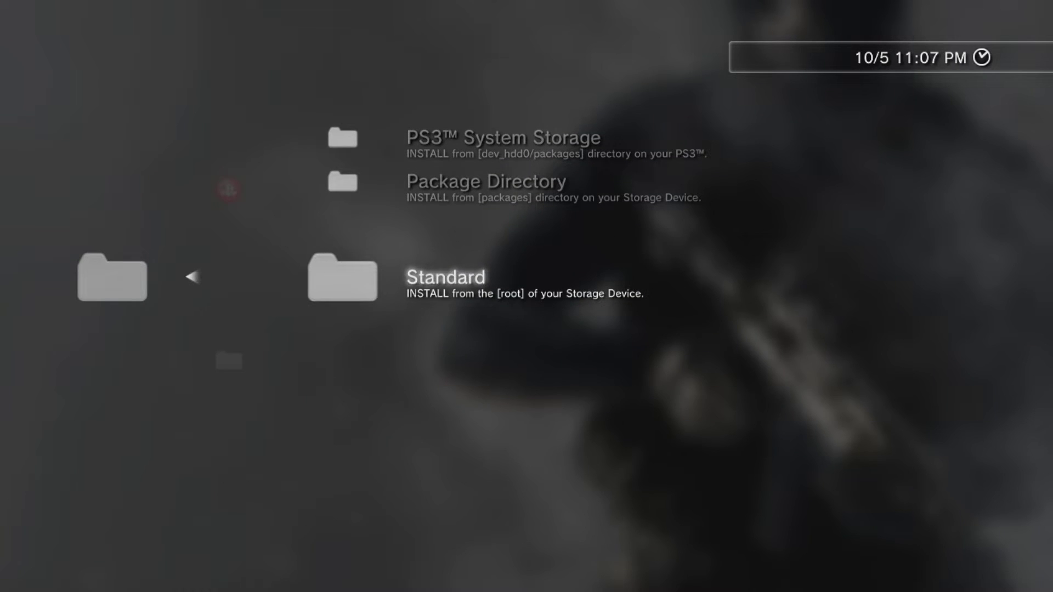
{"action": "key", "text": "Return"}
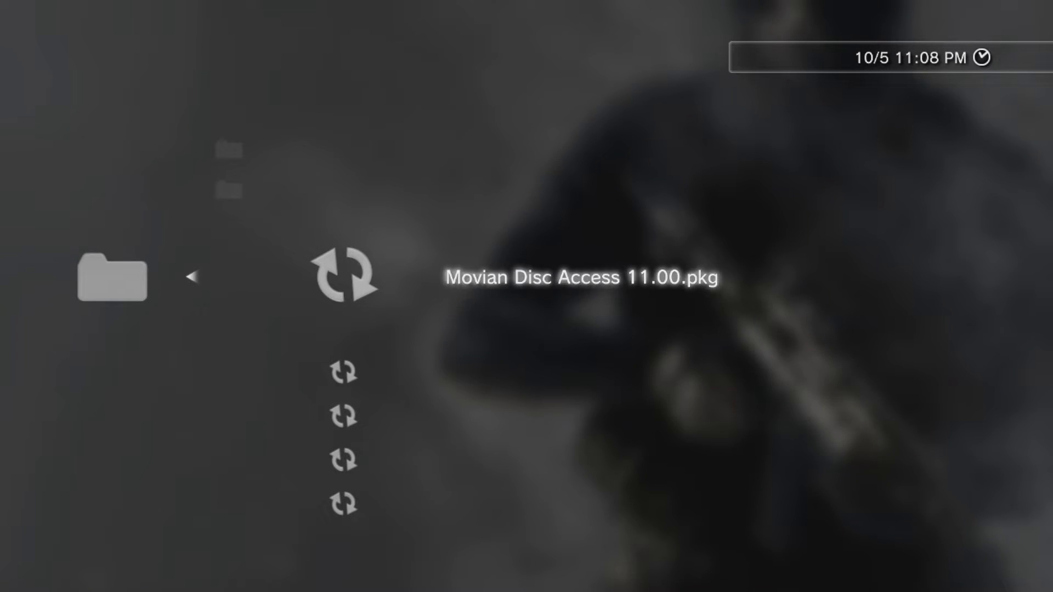
{"action": "key", "text": "Escape"}
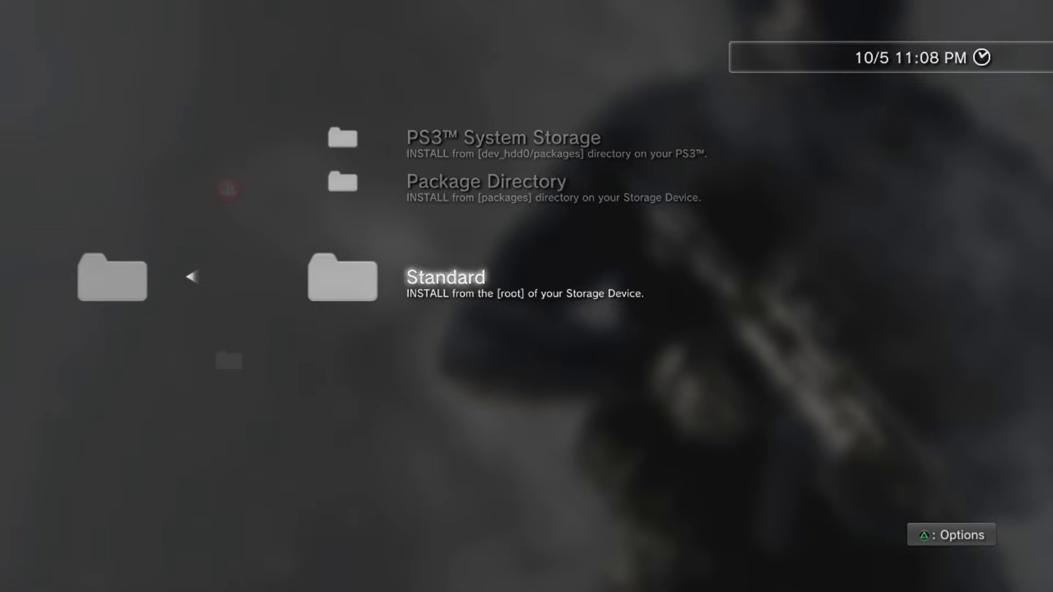
{"action": "key", "text": "Return"}
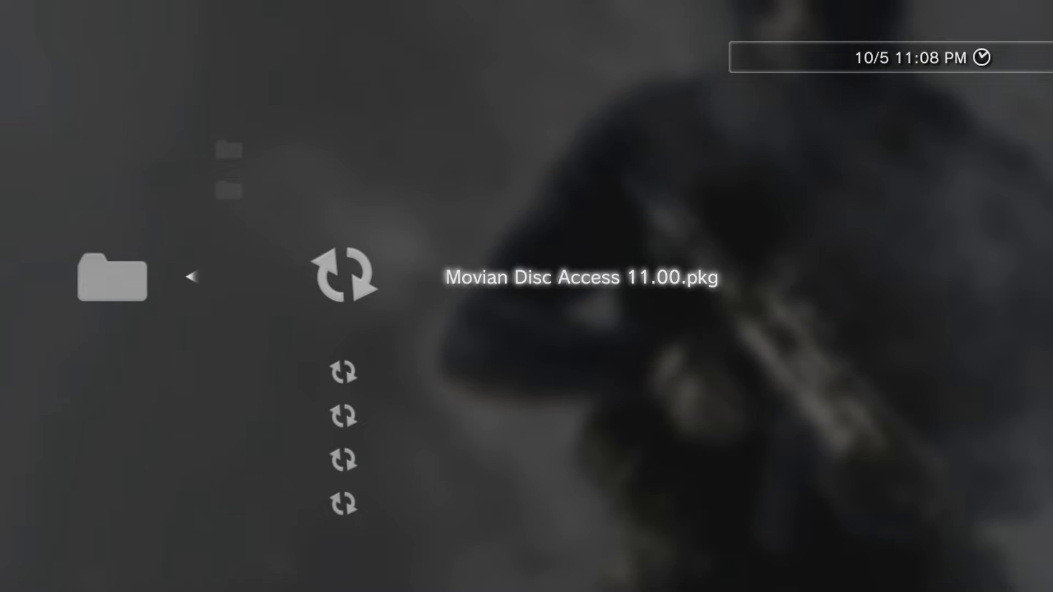
Step: Select webMAN_MOD_1.47.25.9_Installer.pkg.676.v1.47.25.9.pkg for installation, decline to continue installing the same version, and leave the Package Manager
{"action": "key", "text": "Down"}
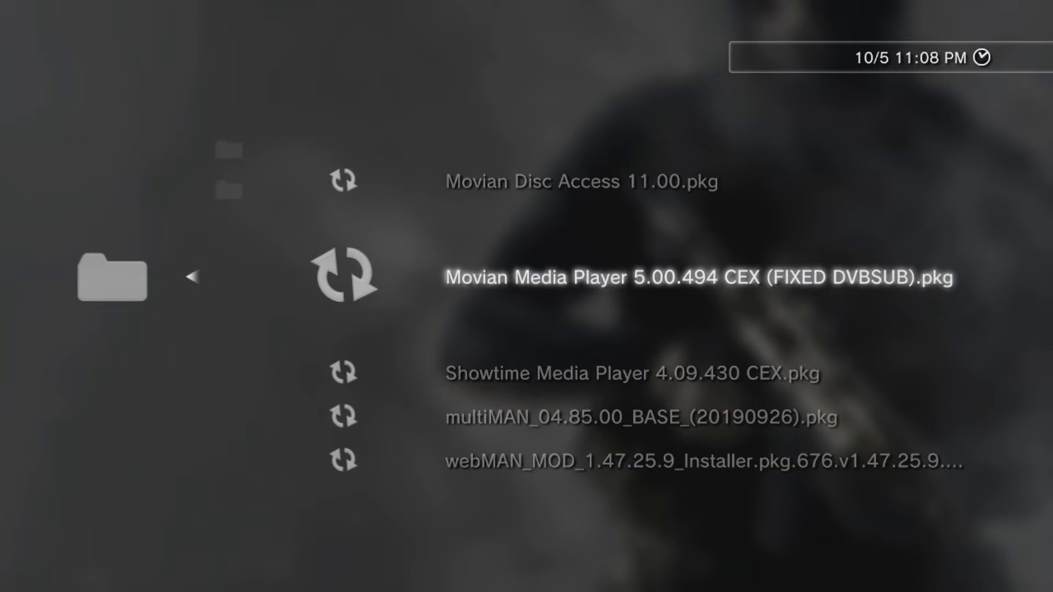
{"action": "key", "text": "Down"}
{"action": "key", "text": "Down"}
{"action": "key", "text": "Down"}
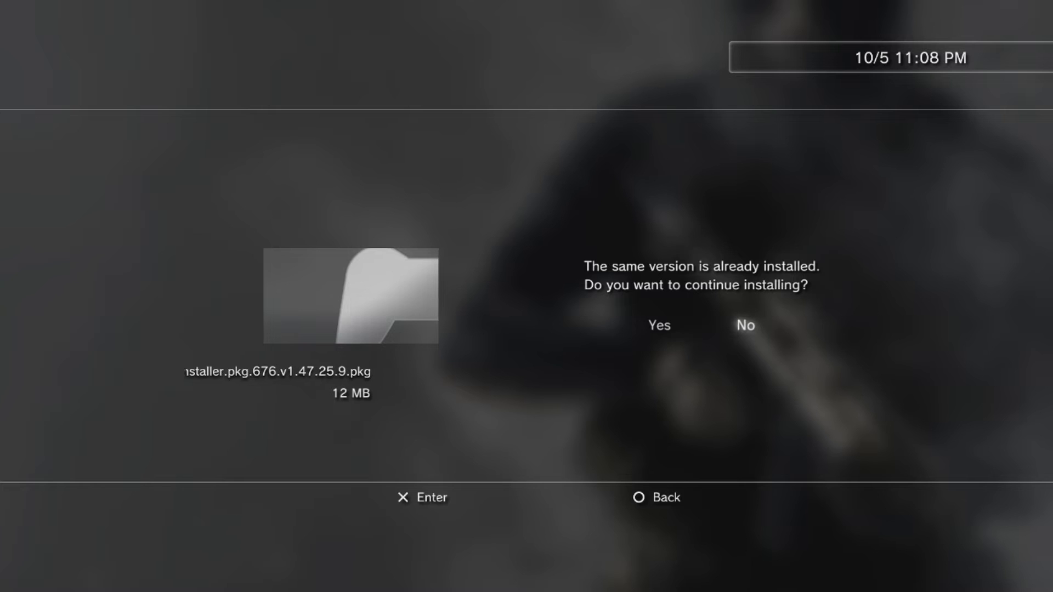
{"action": "key", "text": "Return"}
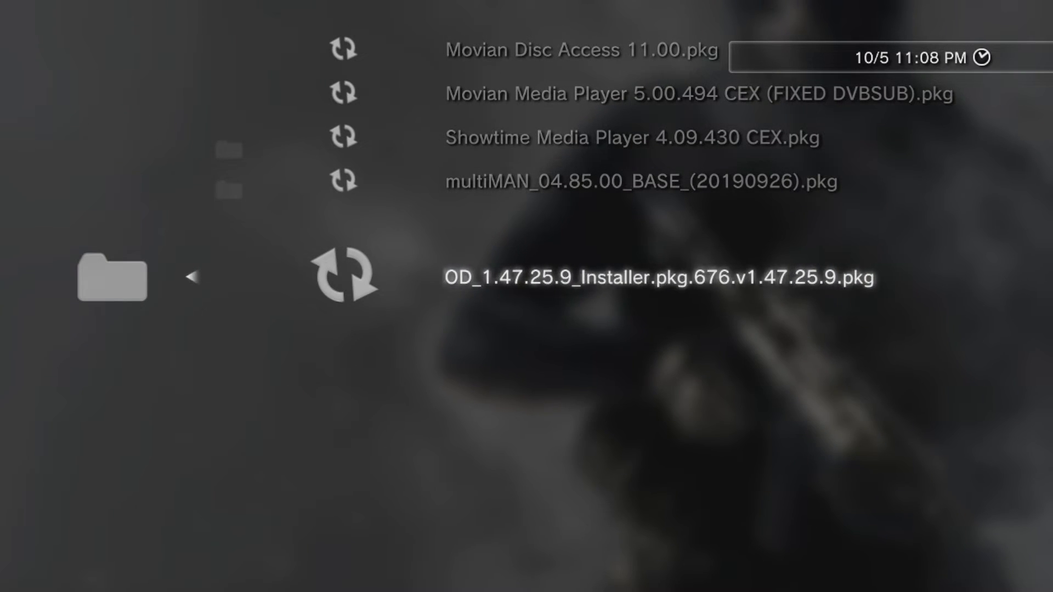
{"action": "key", "text": "Escape"}
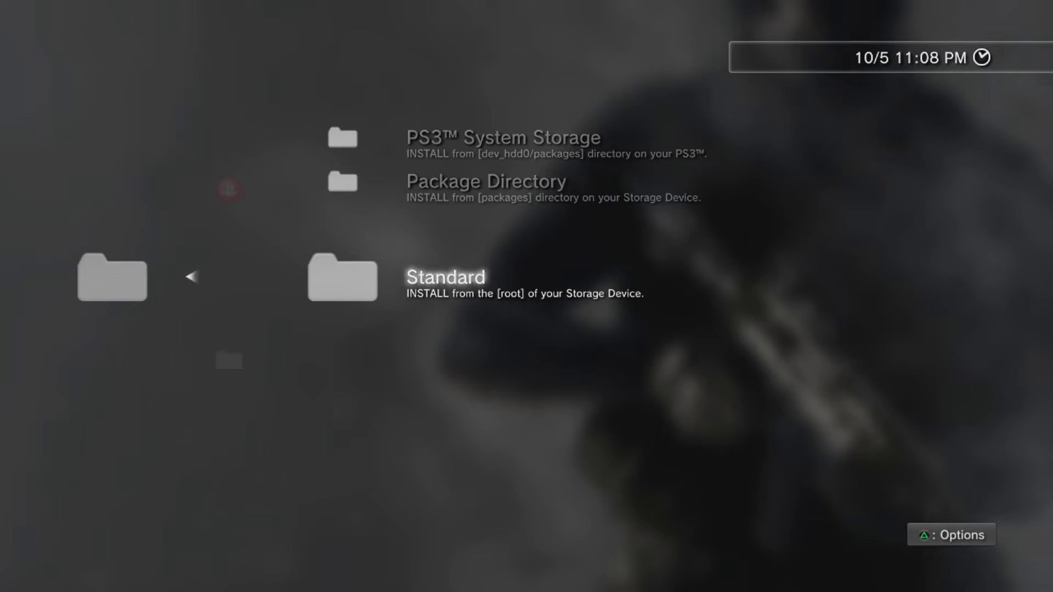
{"action": "key", "text": "Escape"}
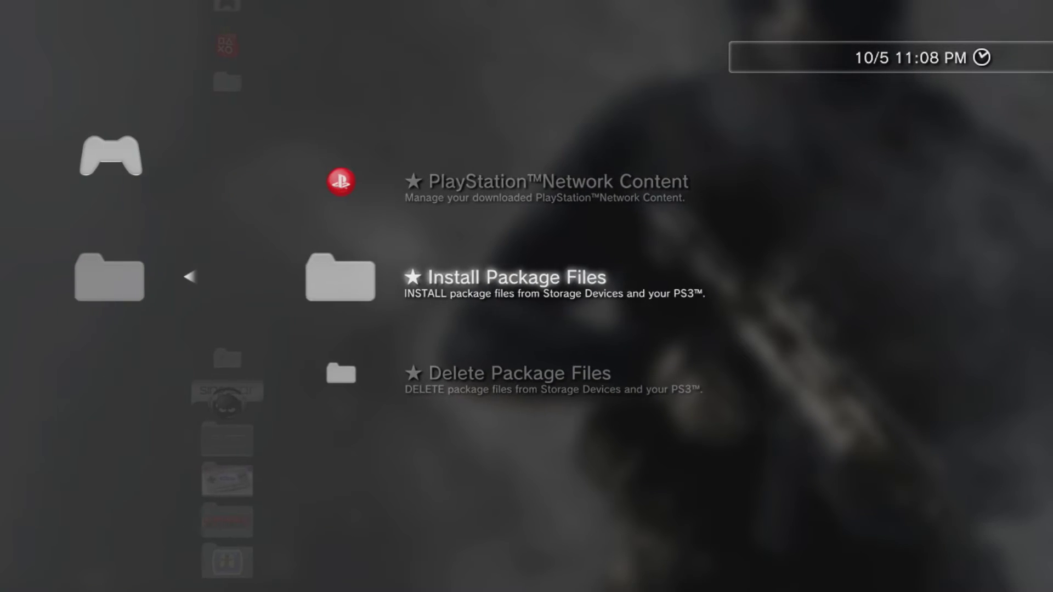
{"action": "key", "text": "Escape"}
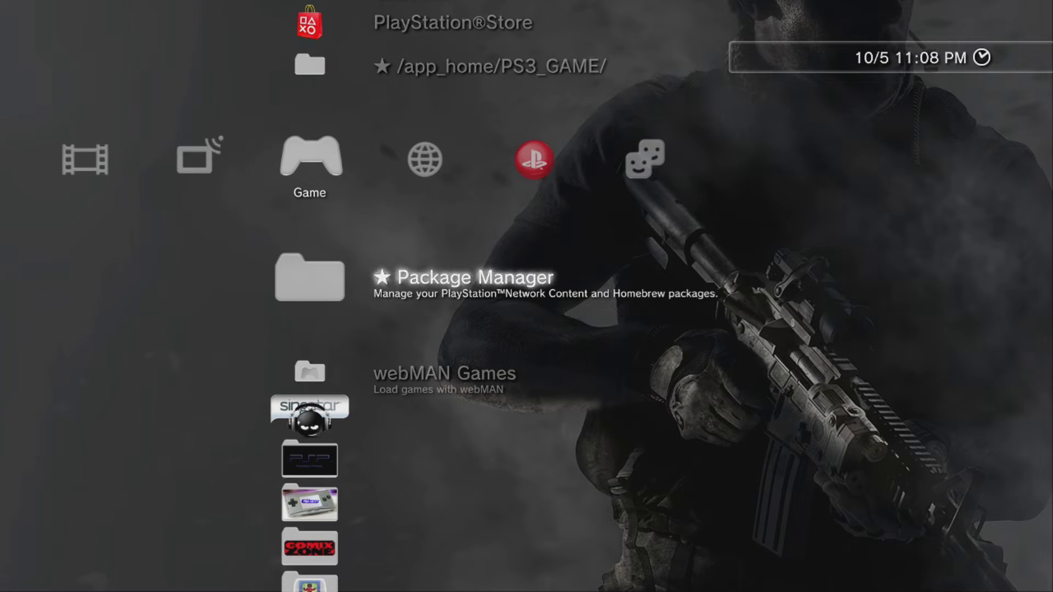
Step: Open the Unknown folder at the end of the Game column
{"action": "key", "text": "Down"}
{"action": "key", "text": "Down"}
{"action": "key", "text": "Down"}
{"action": "key", "text": "Down"}
{"action": "key", "text": "Down"}
{"action": "key", "text": "Down"}
{"action": "key", "text": "Down"}
{"action": "key", "text": "Down"}
{"action": "key", "text": "Down"}
{"action": "key", "text": "Down"}
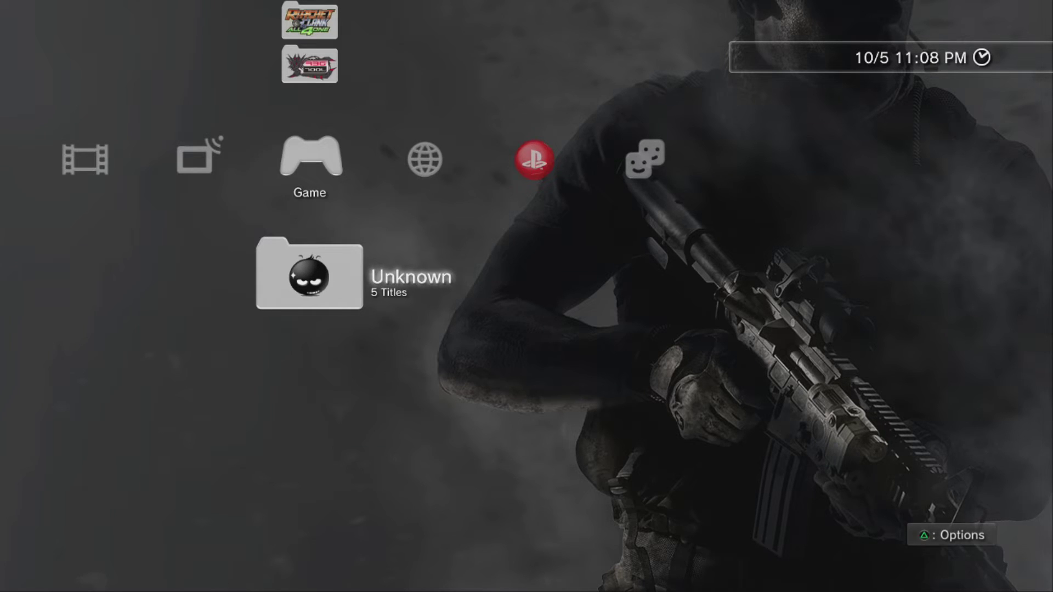
{"action": "key", "text": "Return"}
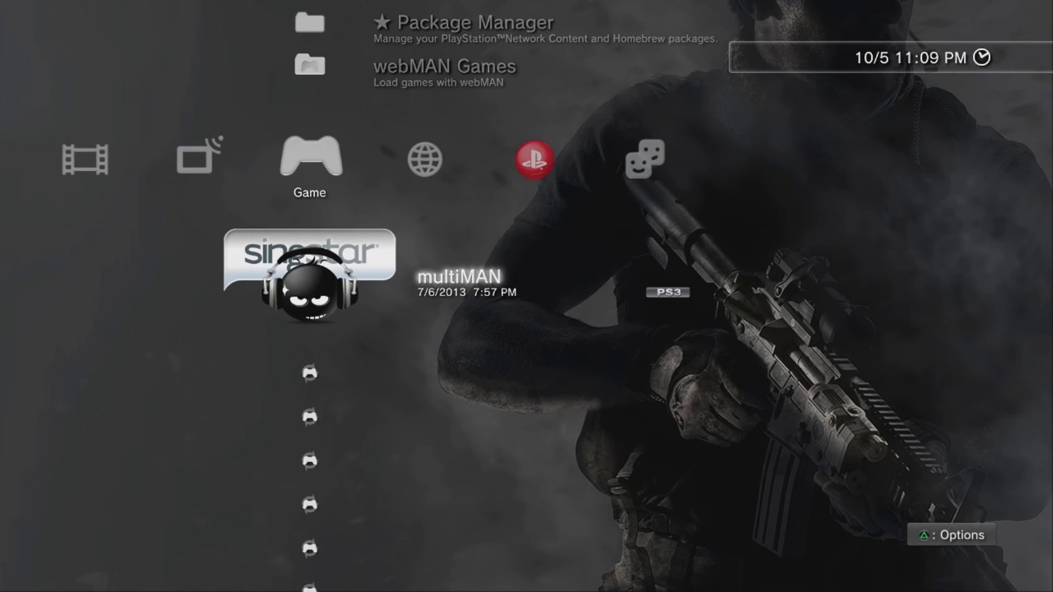
Step: Go to the webMAN Games entry in the Game column
{"action": "key", "text": "Up"}
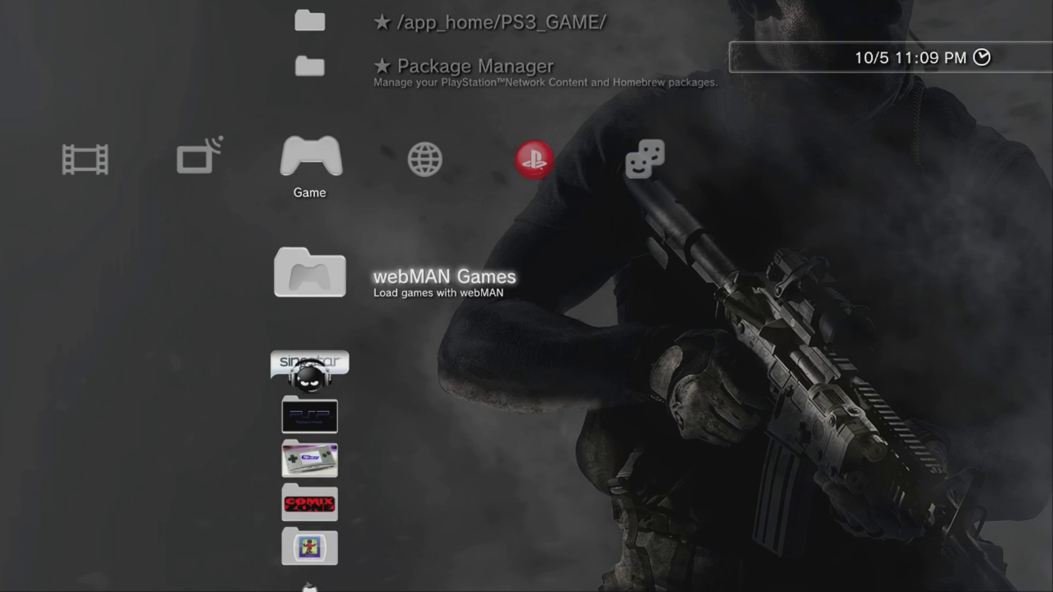